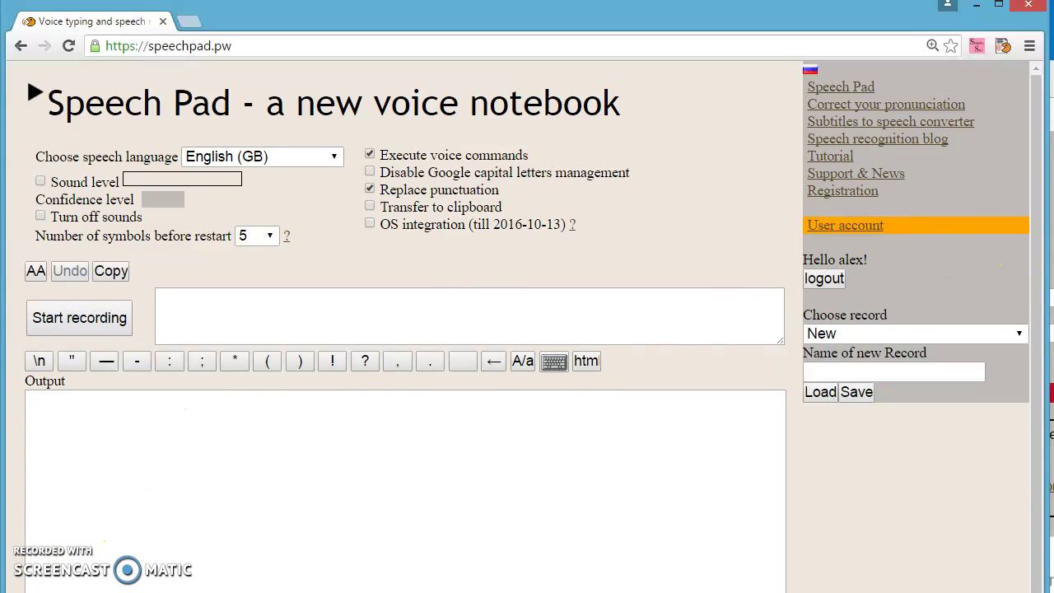
Switch to the Firefox window and try to start voice recording on the Speech Pad page there.
left_click(1045, 247)
left_click_drag(626, 86, 590, 84)
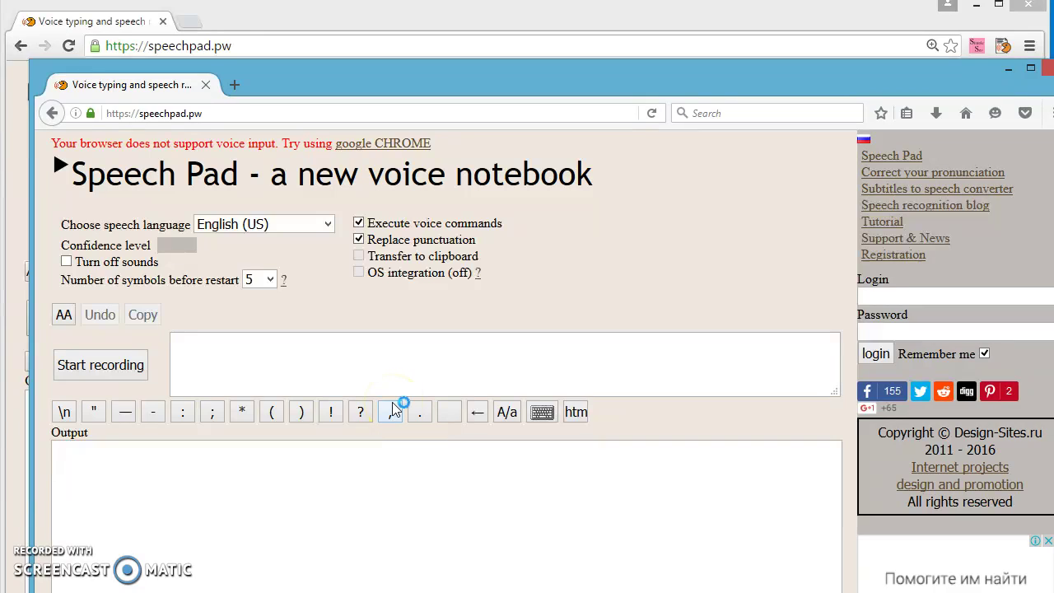
left_click(115, 372)
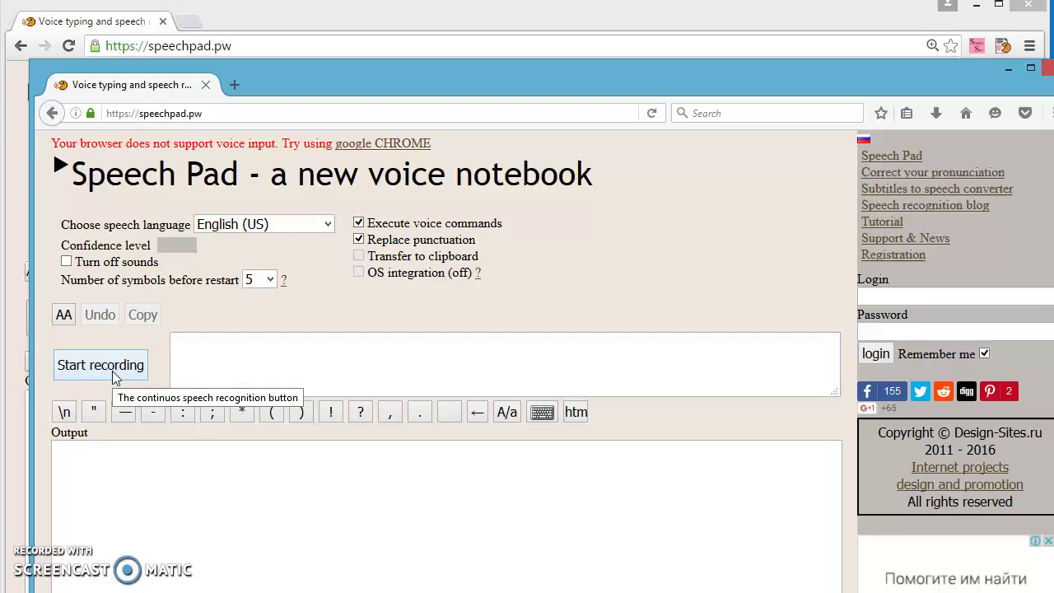
left_click(109, 369)
left_click(109, 370)
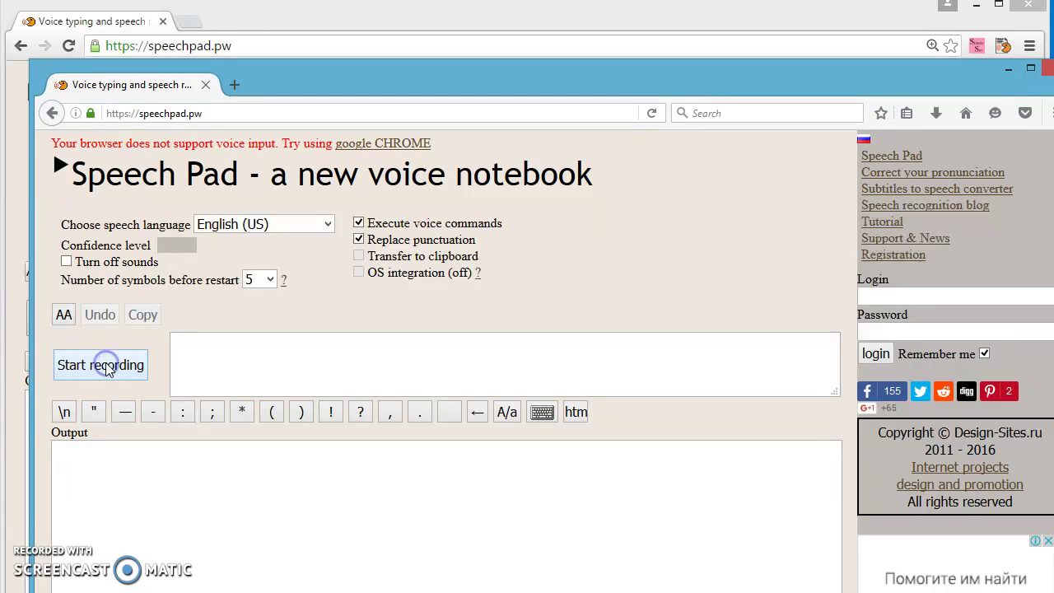
left_click(108, 370)
left_click(109, 370)
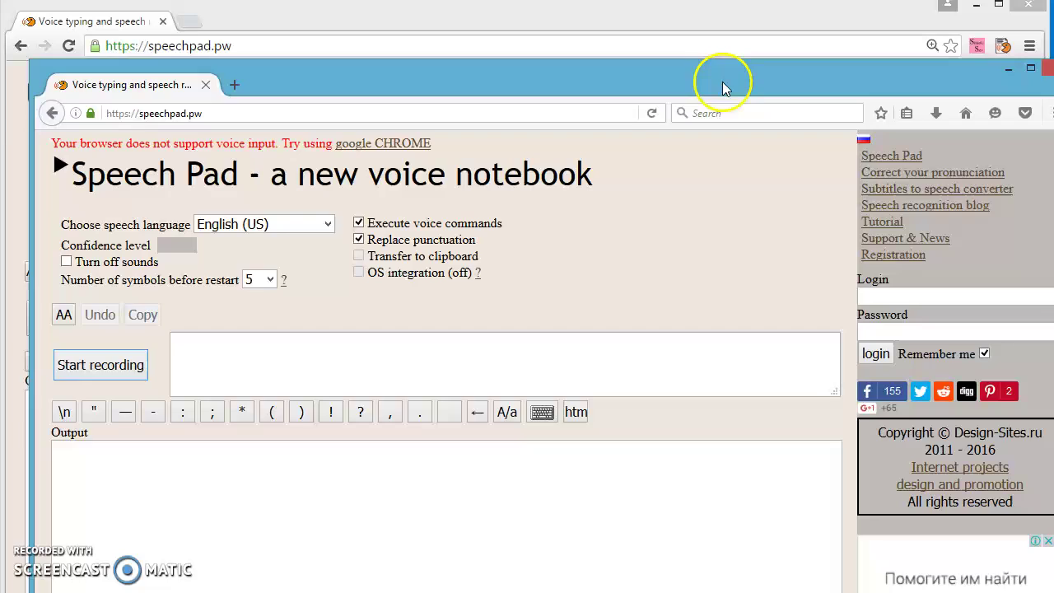
Switch back to the Speech Pad page in Chrome and reload it.
left_click_drag(720, 87, 619, 79)
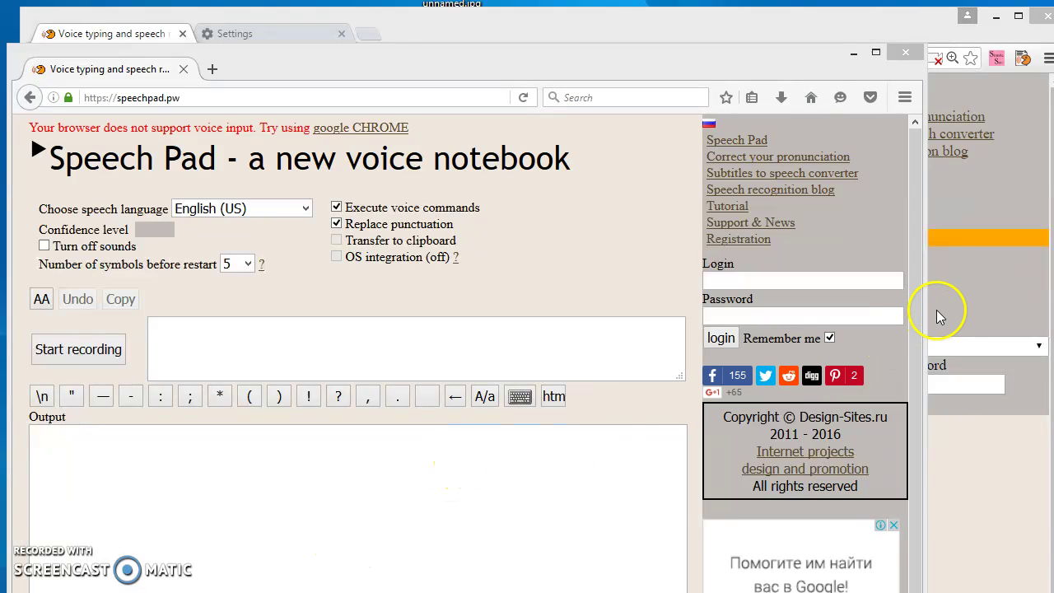
left_click(948, 298)
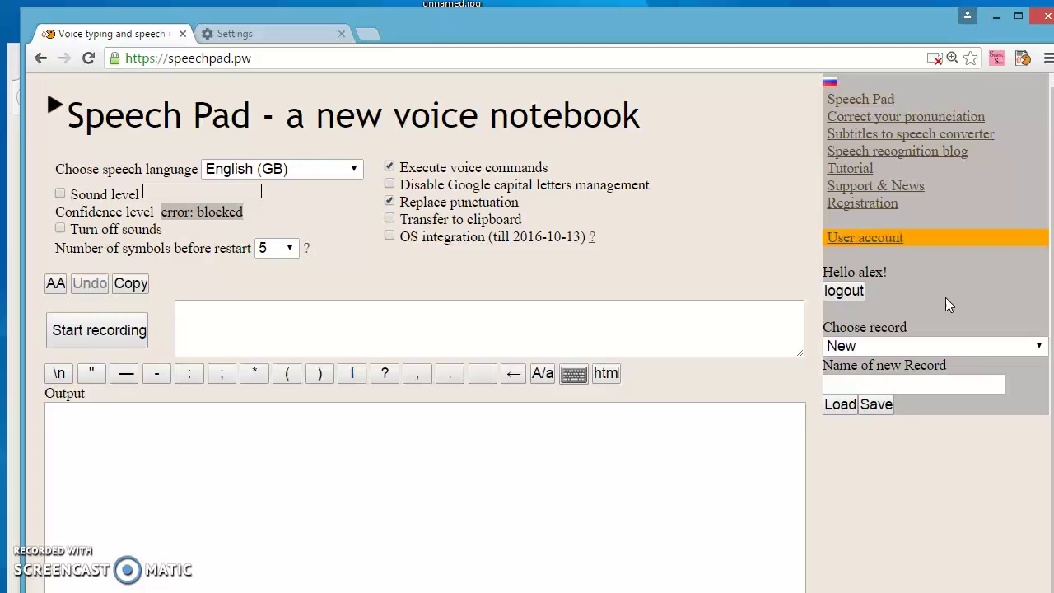
left_click_drag(482, 33, 459, 25)
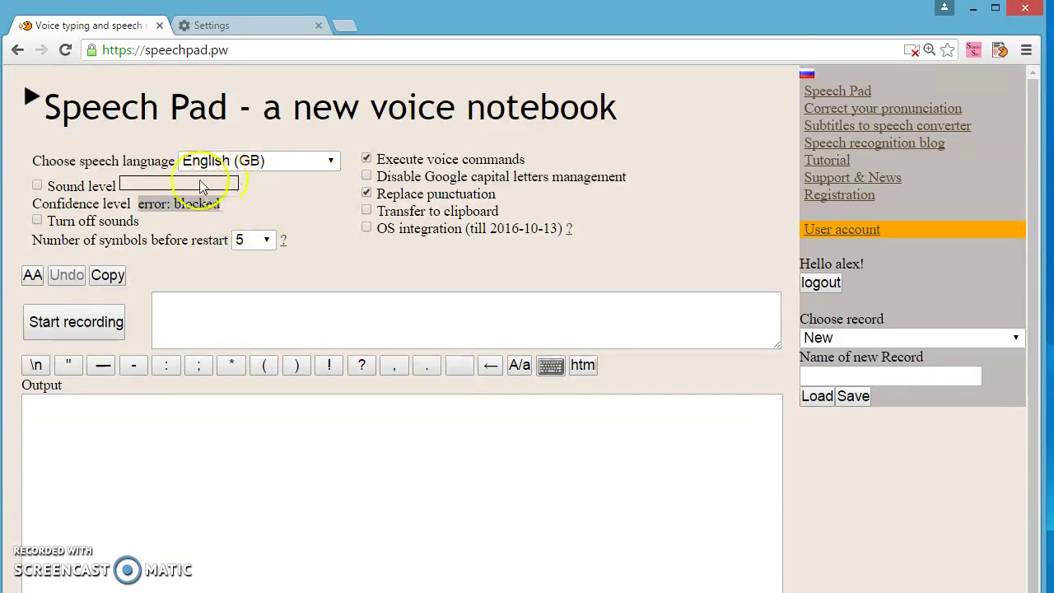
left_click(258, 264)
key("Tab")
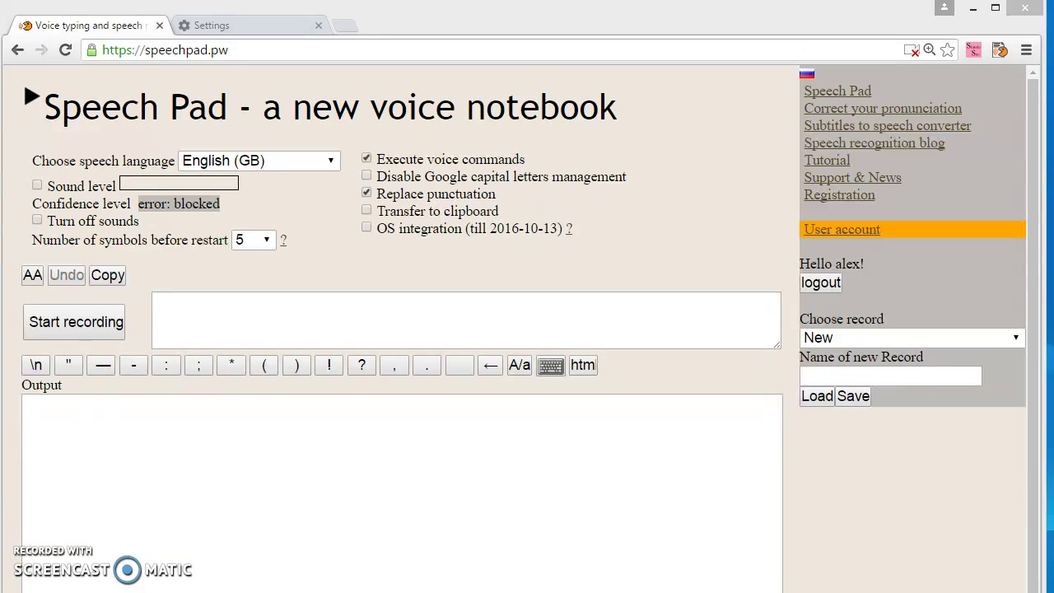
left_click_drag(0, 115, 0, 78)
key("F5")
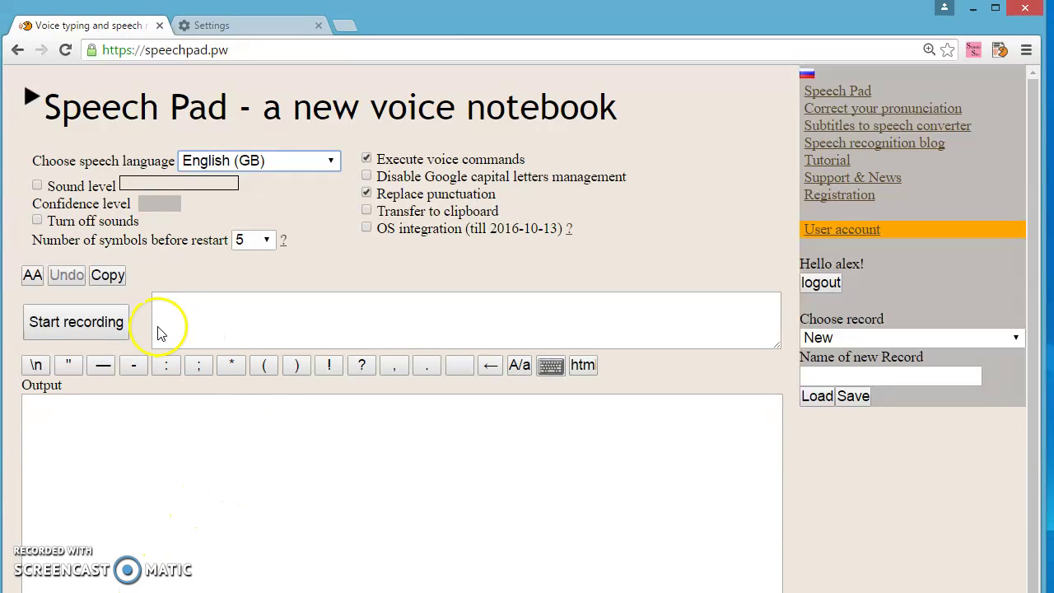
Start recording, block the page's microphone access request, and try to record again.
left_click(91, 326)
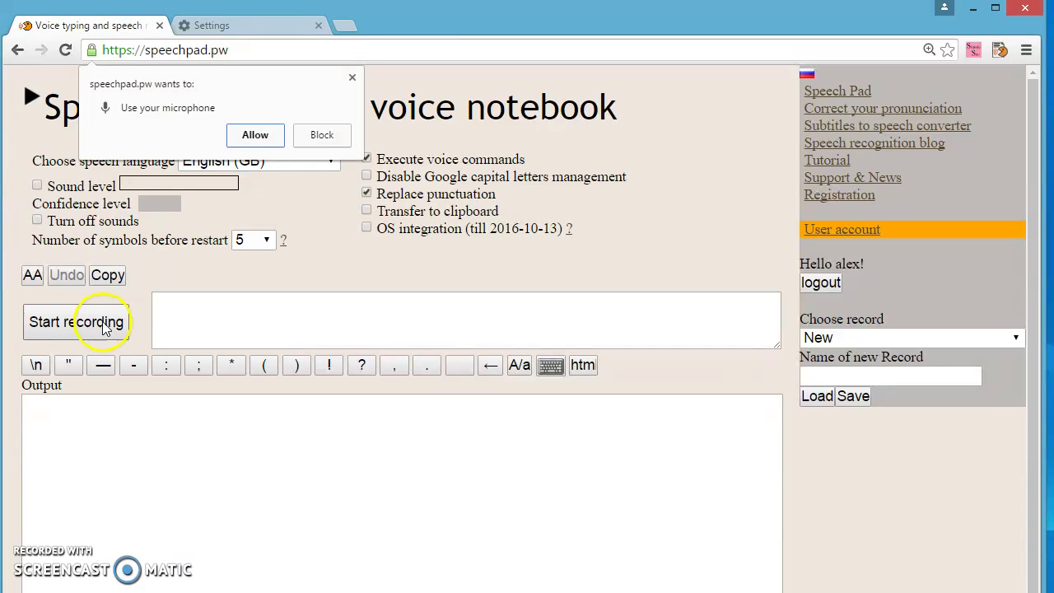
left_click(323, 140)
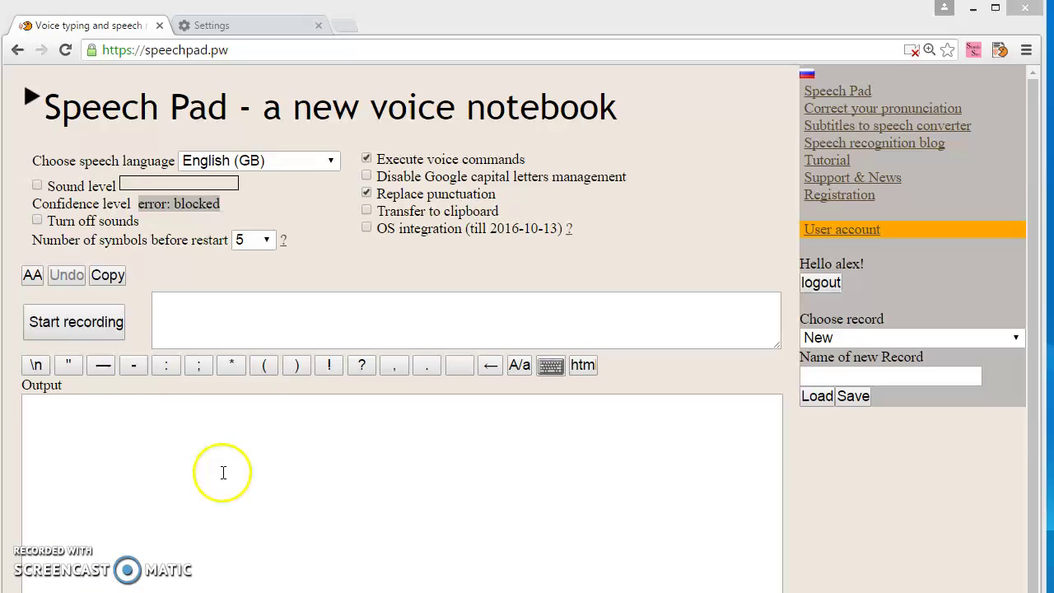
left_click(70, 328)
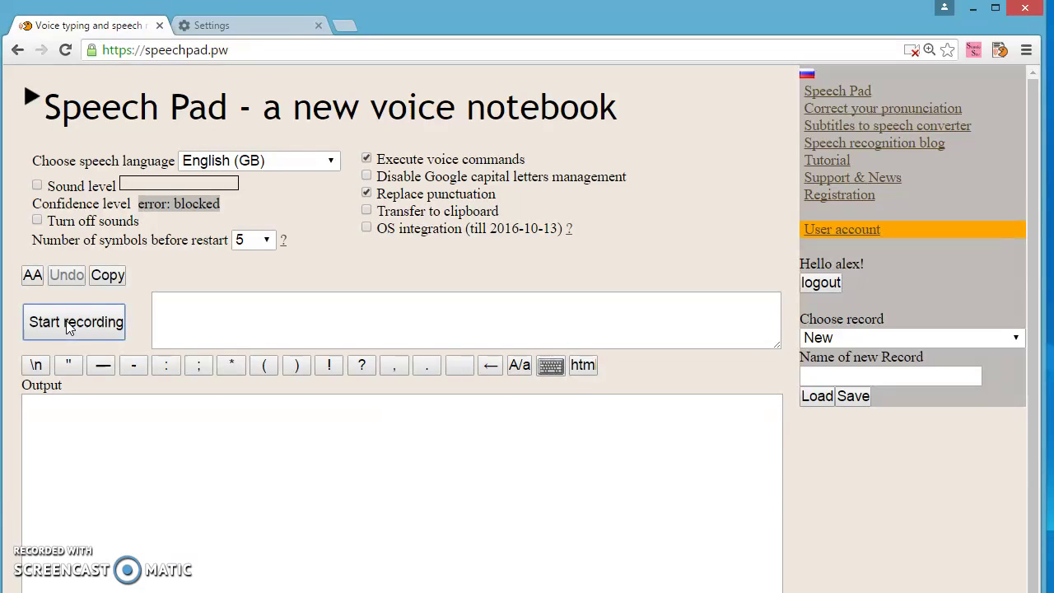
left_click(70, 324)
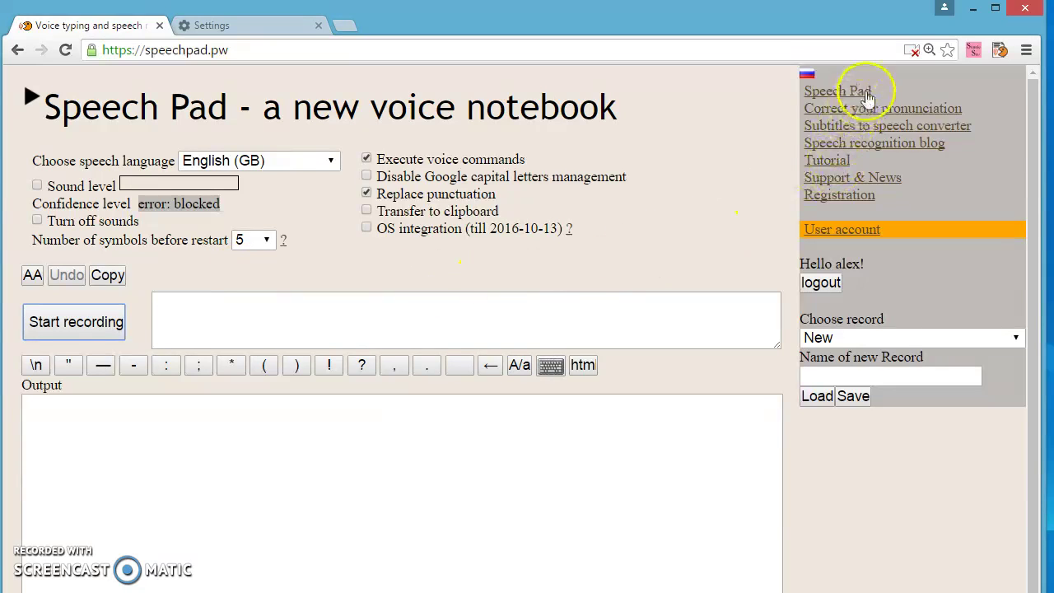
left_click(914, 51)
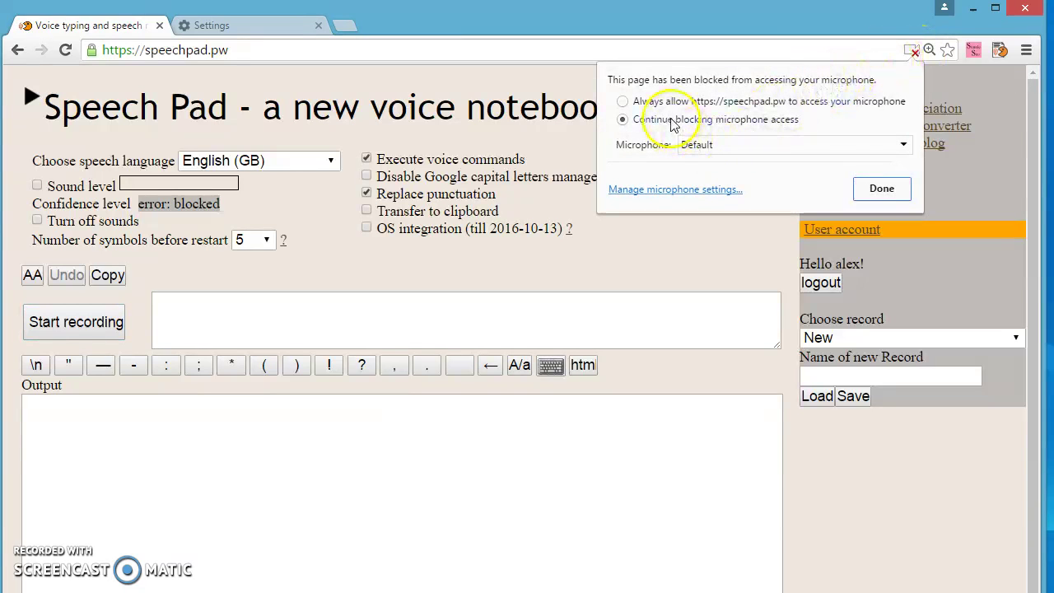
left_click(623, 101)
left_click(881, 190)
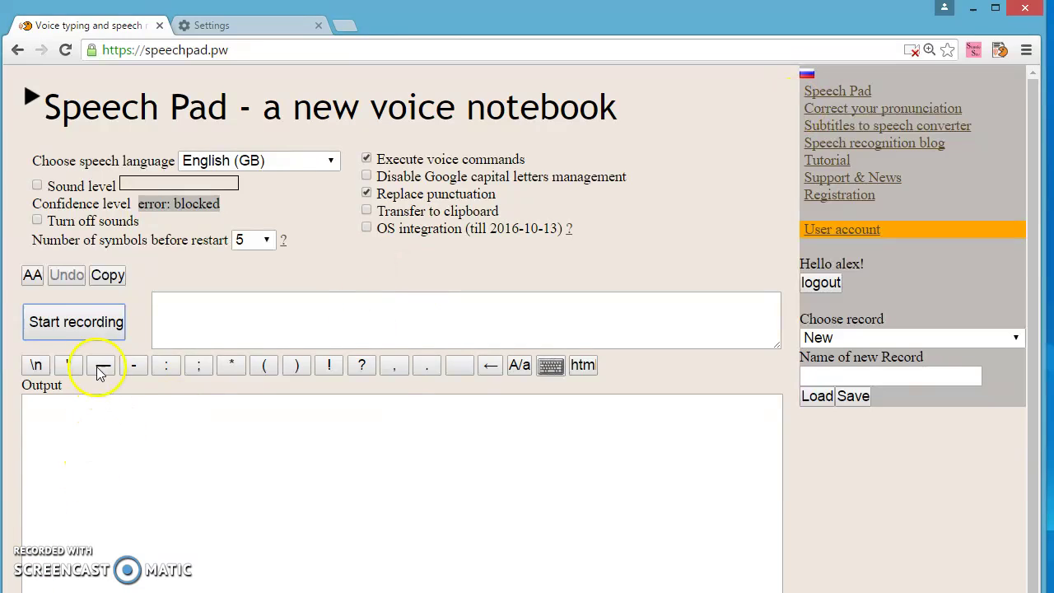
left_click(78, 329)
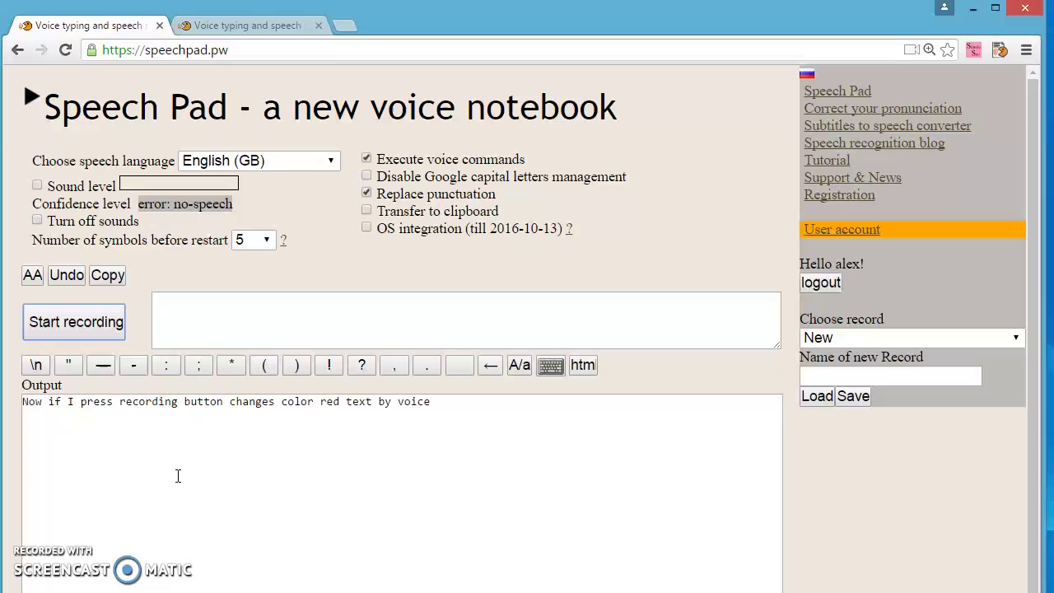
Start recording in the first Speech Pad tab, try recording in the second tab as well, and stop the second recording.
left_click(80, 327)
left_click(218, 29)
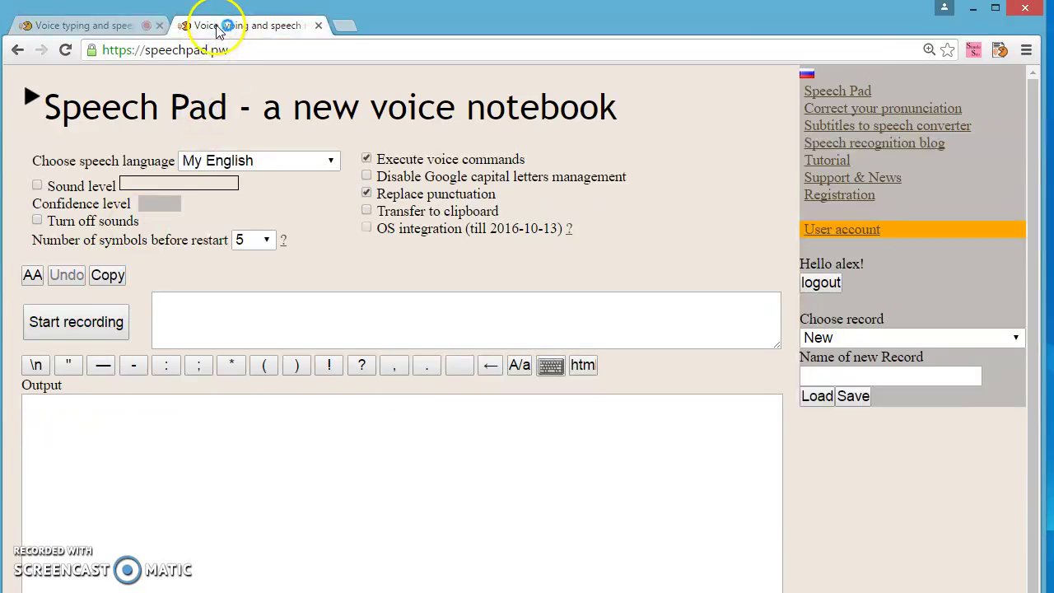
left_click(79, 322)
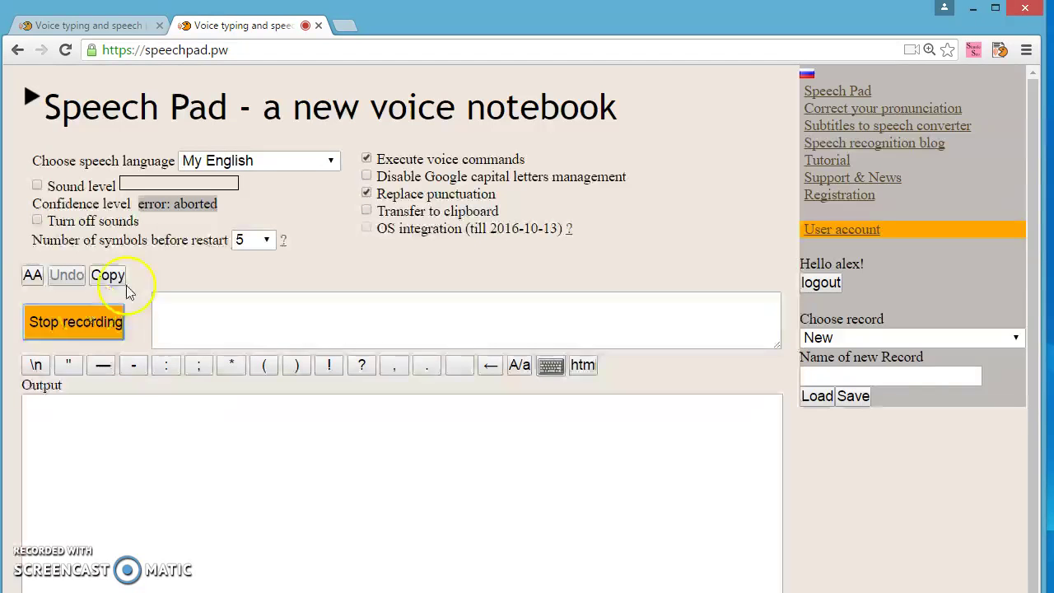
left_click(83, 330)
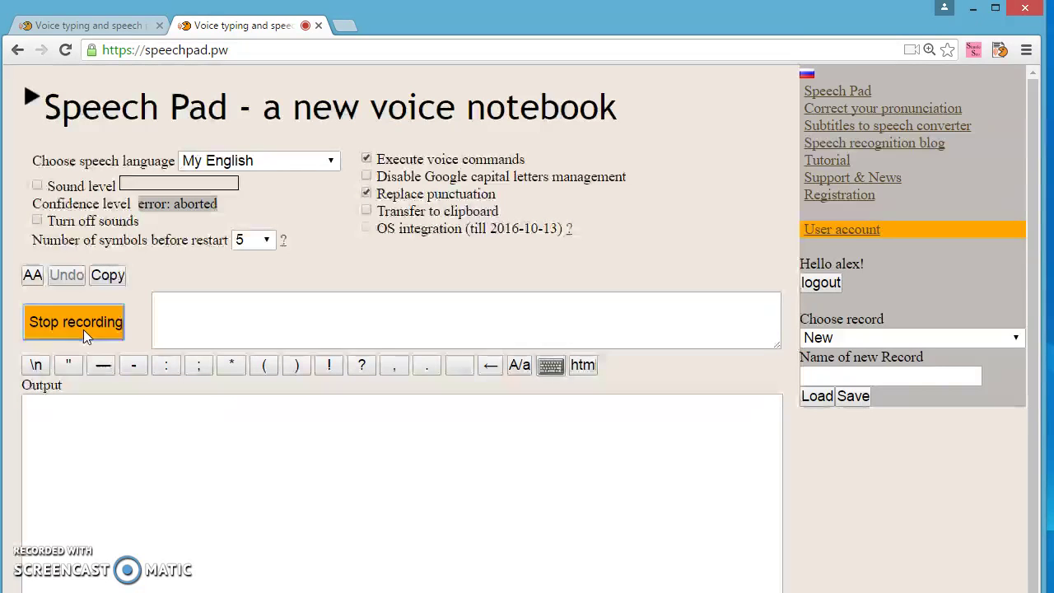
left_click(83, 330)
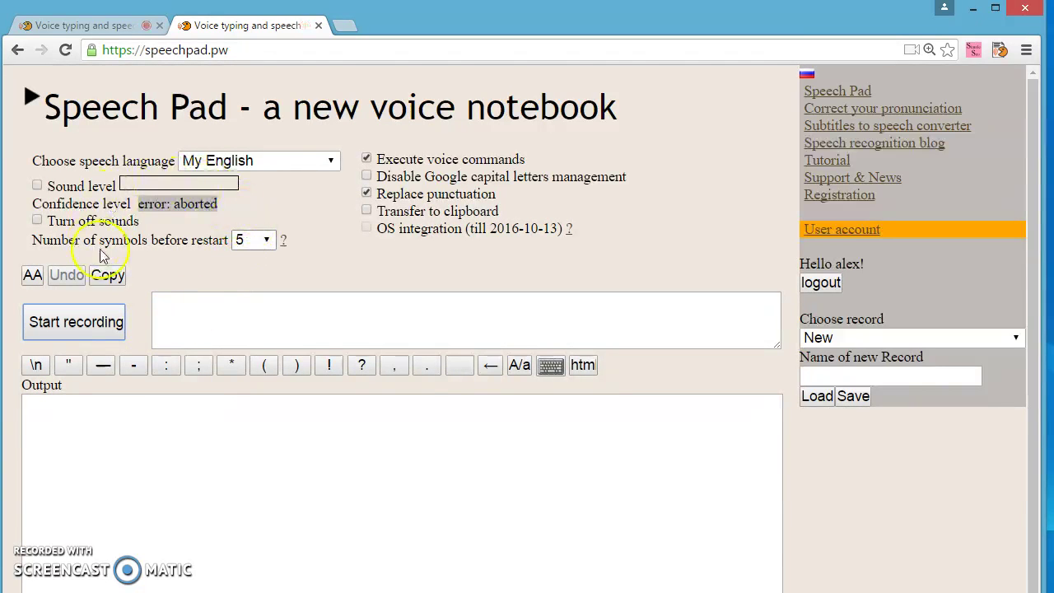
Return to the first Speech Pad tab, stop its recording and reload the page.
left_click(106, 30)
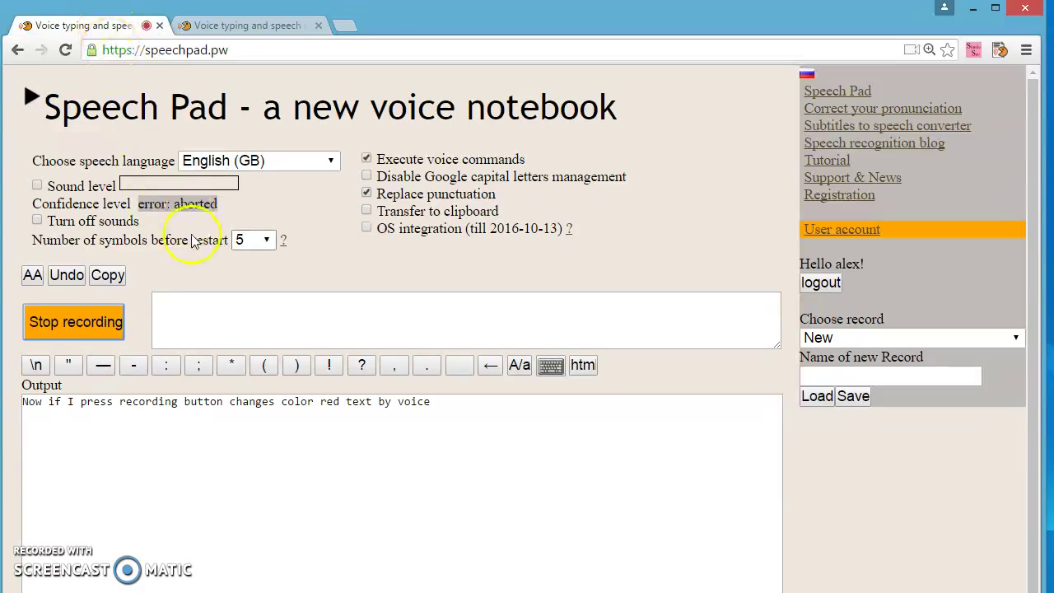
left_click(116, 317)
key("F5")
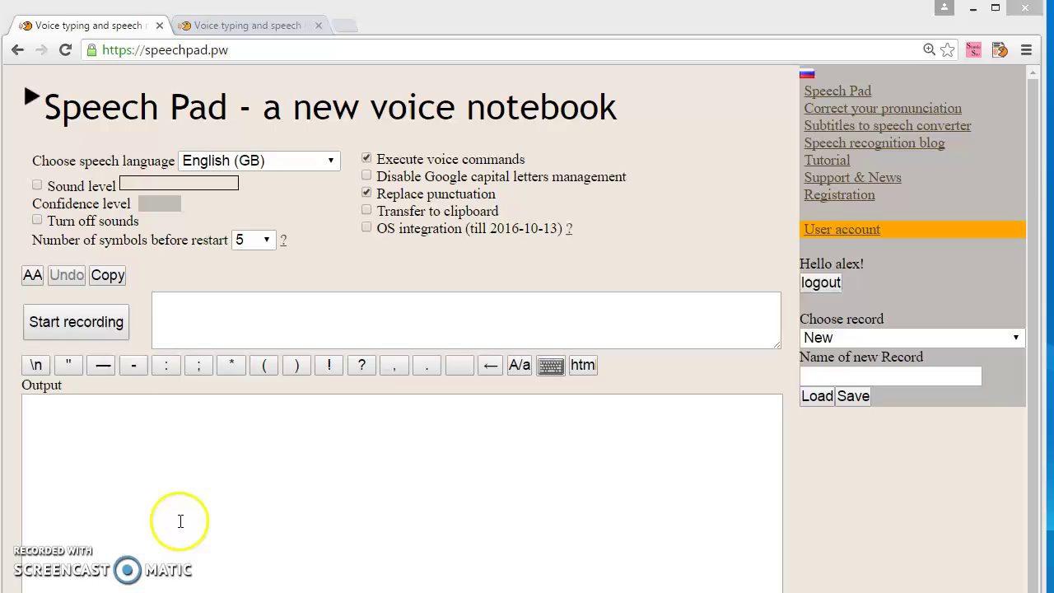
Enable Transfer to clipboard and OS integration, and start recording with both options on.
left_click(367, 210)
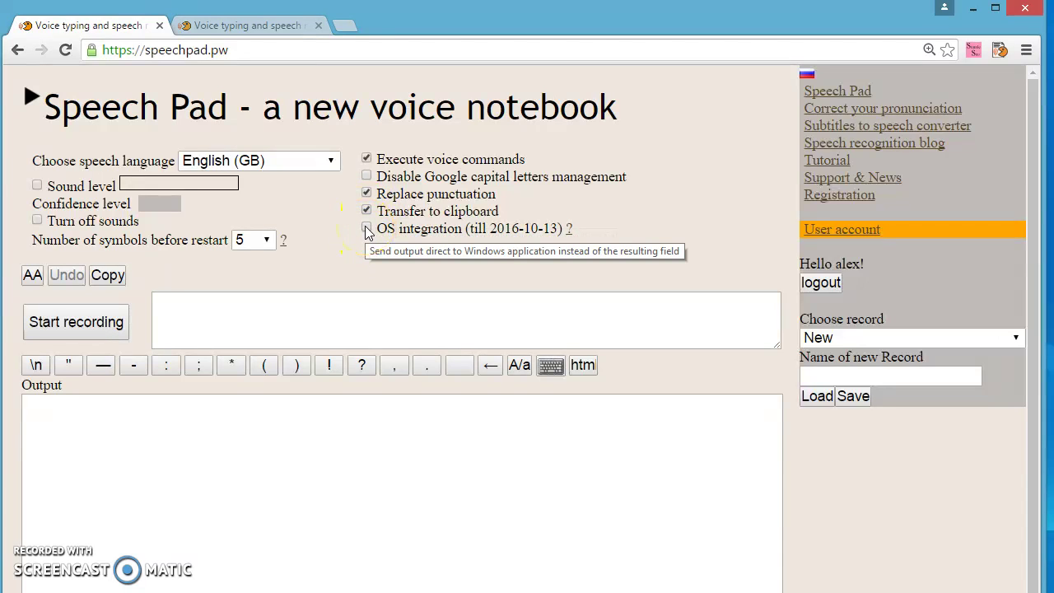
left_click(367, 229)
left_click(89, 325)
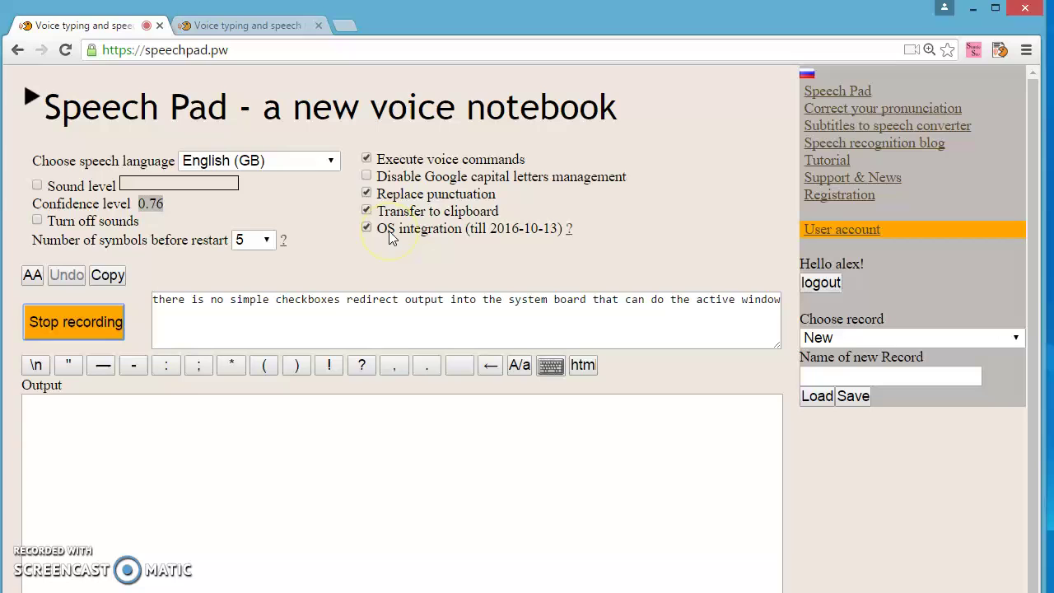
Turn off OS integration and Transfer to clipboard during the recording and place the cursor in the Output field.
left_click(367, 229)
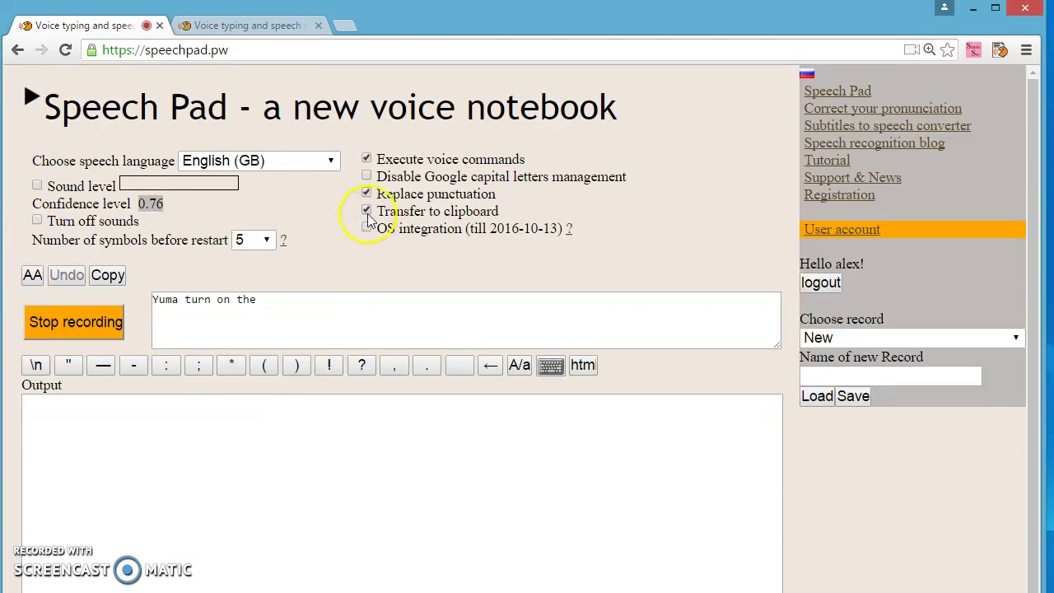
left_click(367, 210)
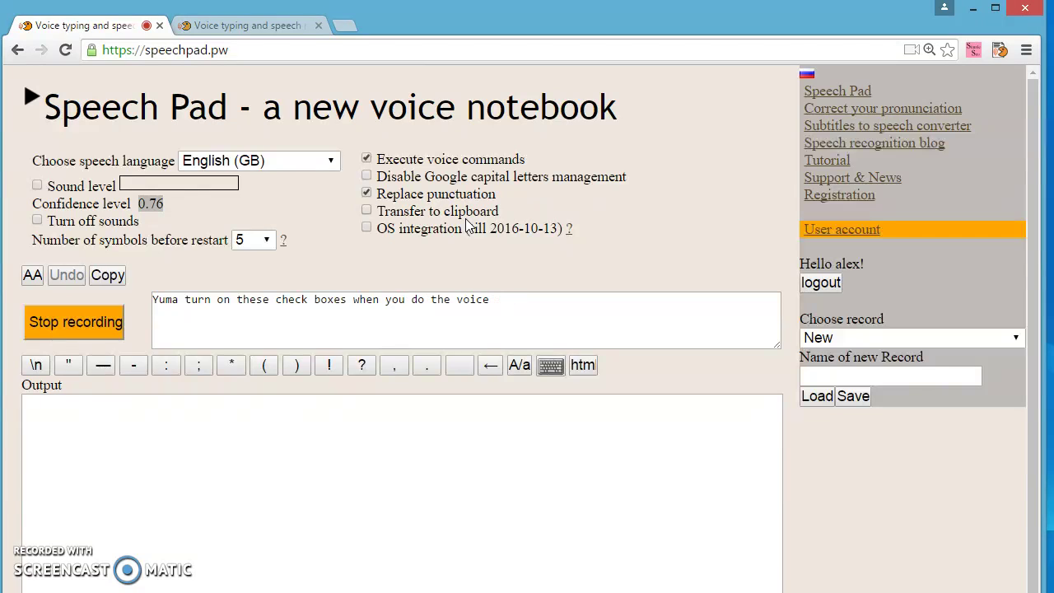
left_click(361, 454)
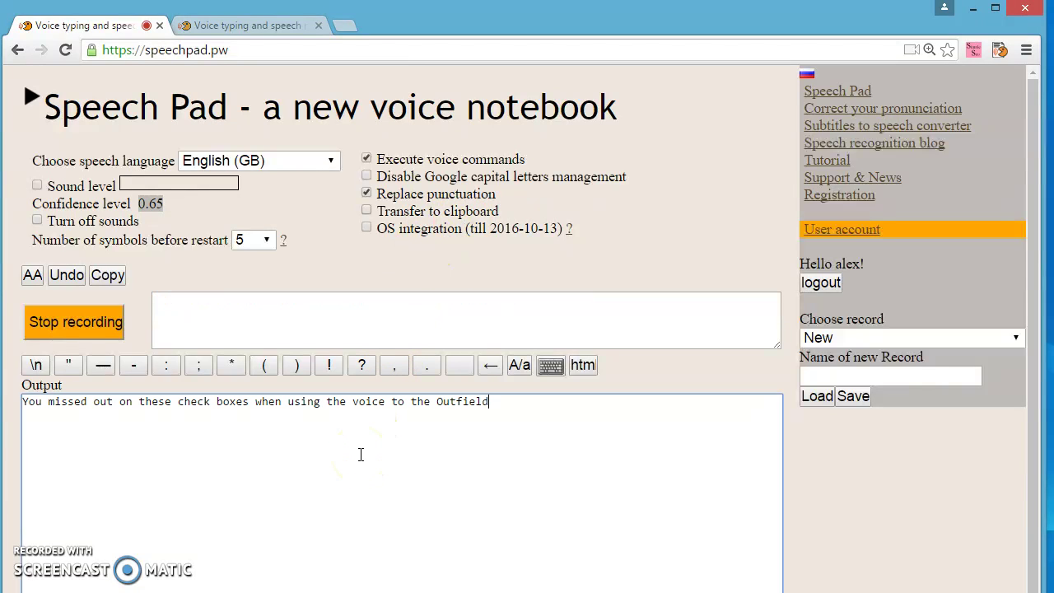
Reload the Speech Pad page and start a new voice recording.
key("F5")
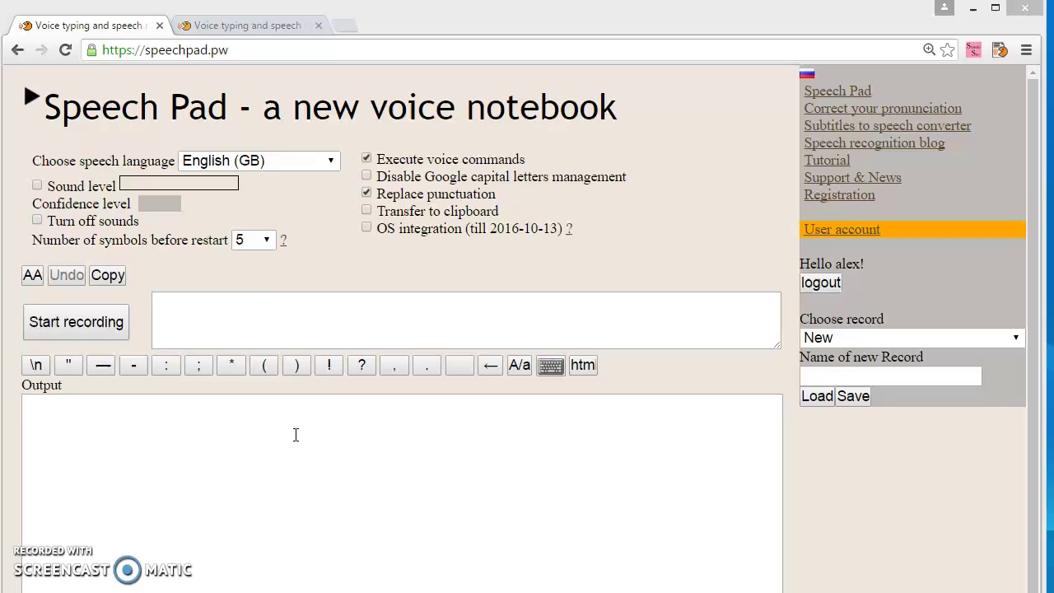
left_click(89, 323)
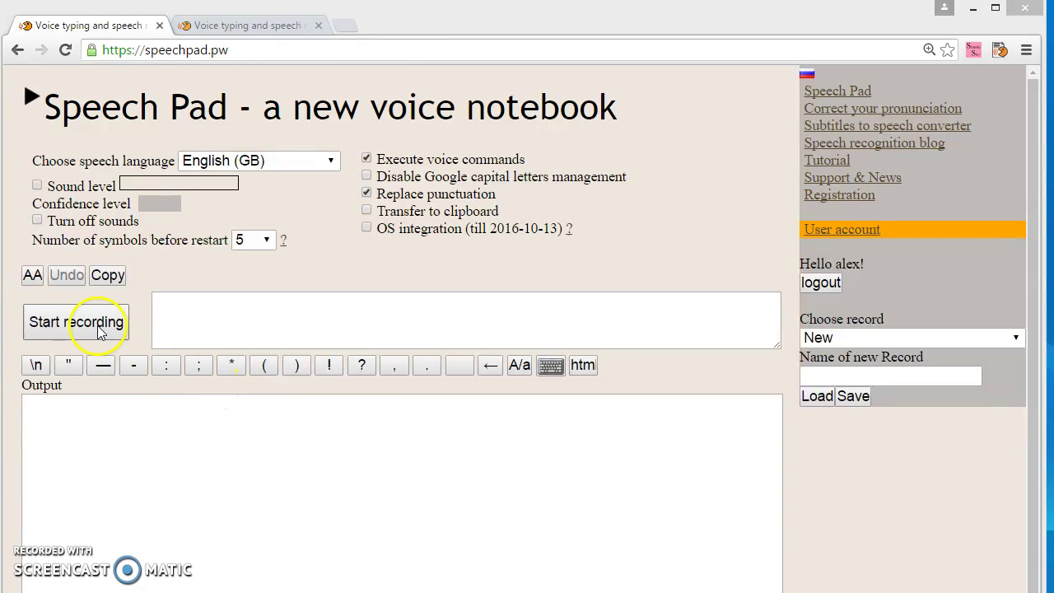
left_click(163, 328)
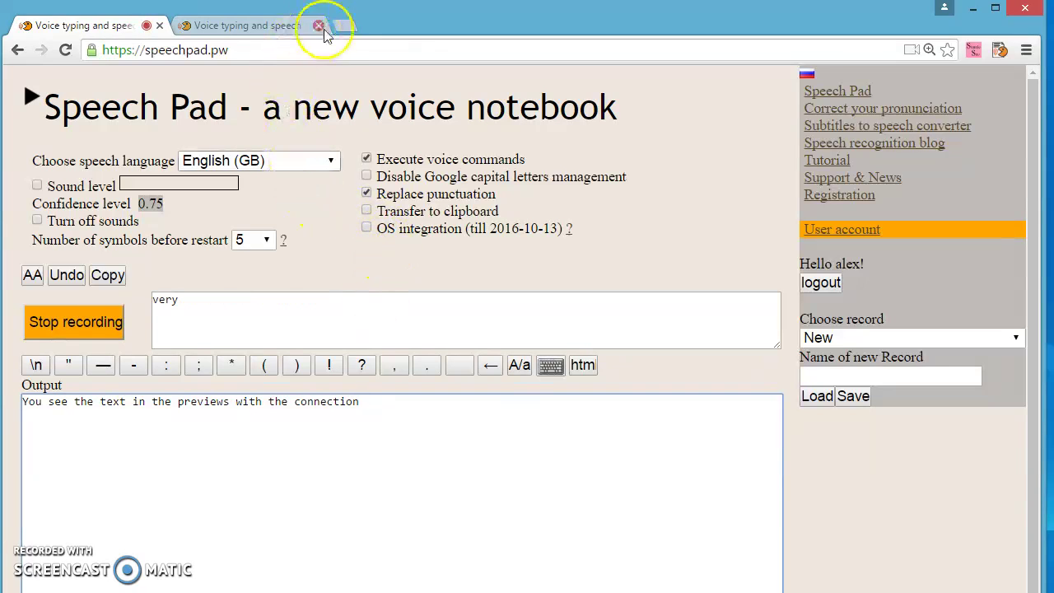
left_click(276, 26)
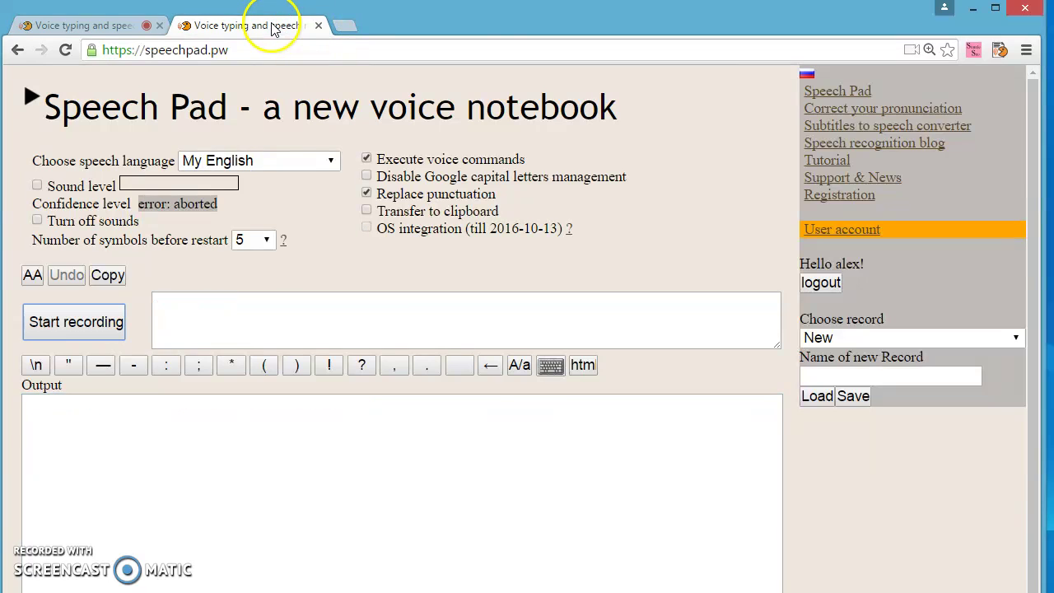
left_click(345, 25)
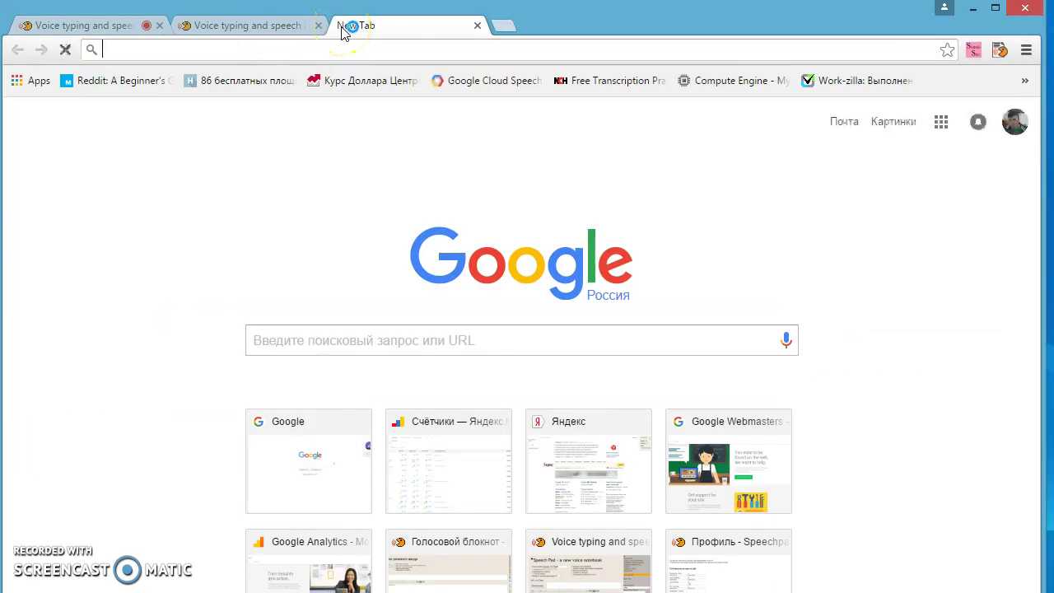
type("g")
key("Return")
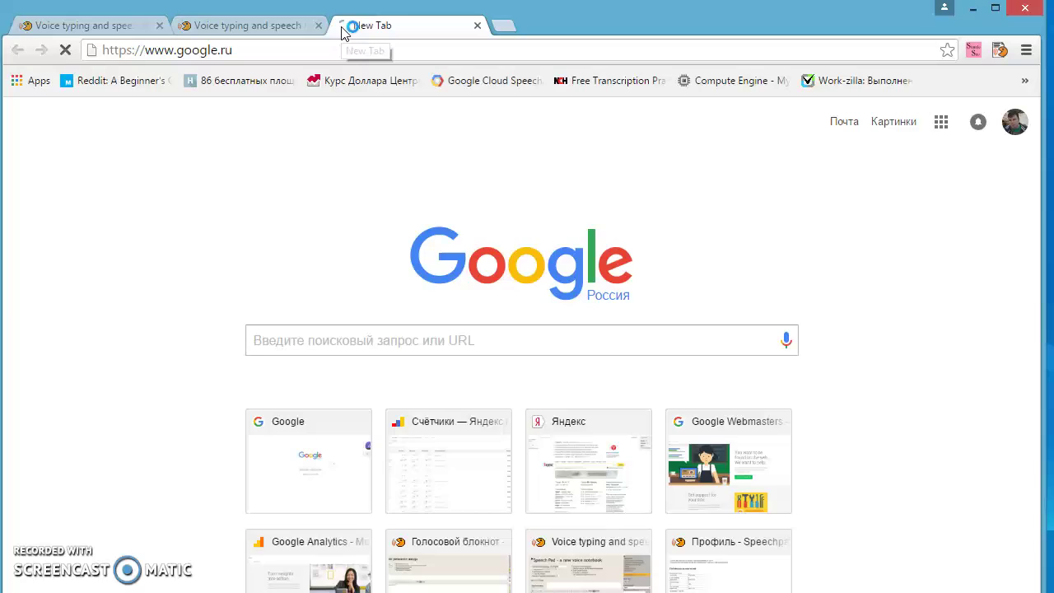
left_click(103, 25)
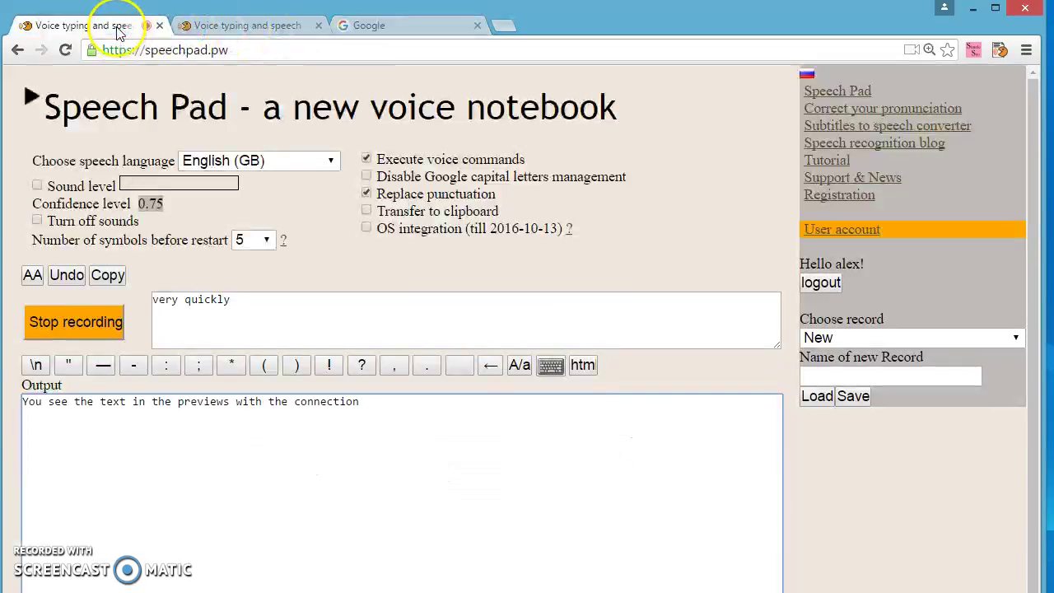
left_click(73, 333)
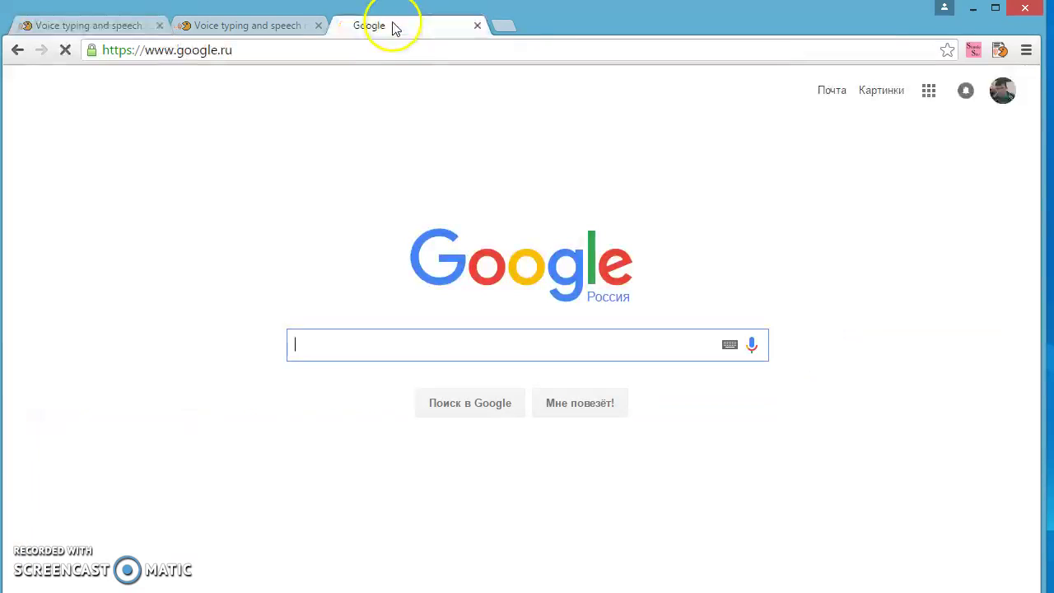
Return to the first Speech Pad tab and clear all text from the Output field.
left_click(385, 25)
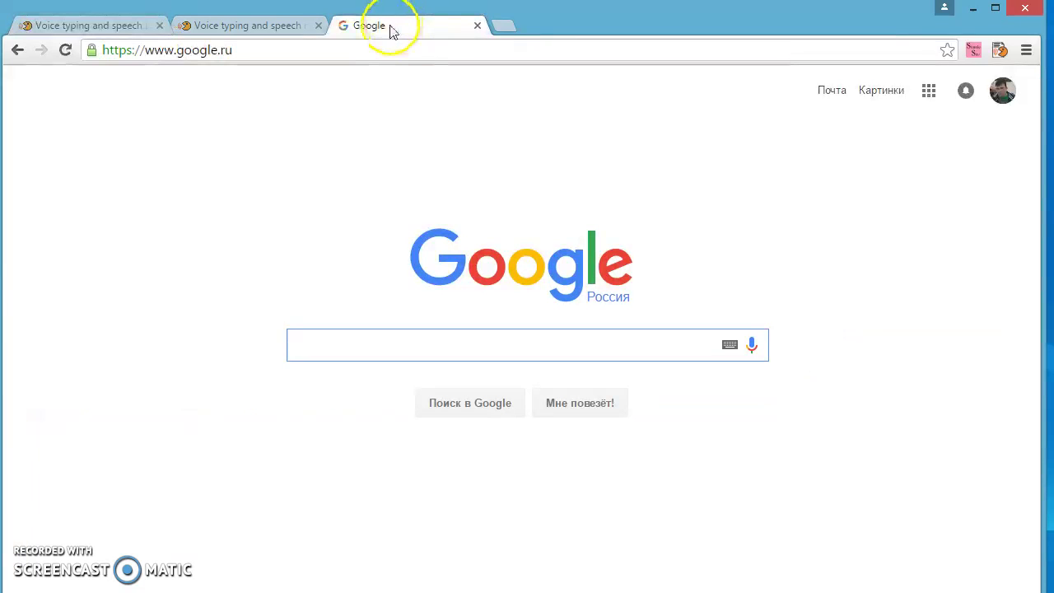
left_click(89, 26)
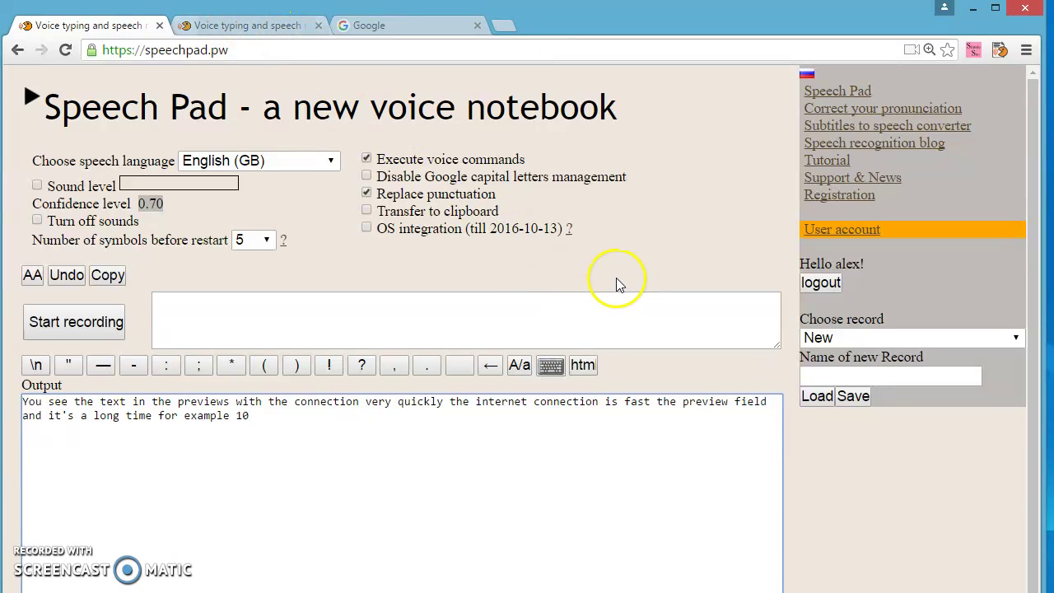
key("ctrl+a")
key("Delete")
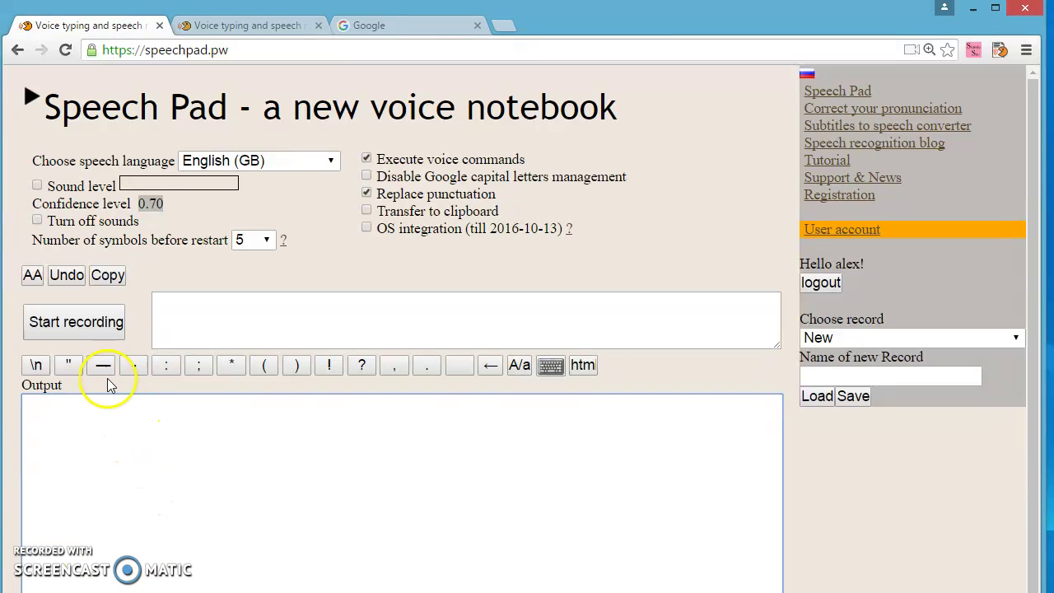
Record a new dictation in Speech Pad, add the letter z to the Output text during the recording, and stop recording.
left_click(79, 324)
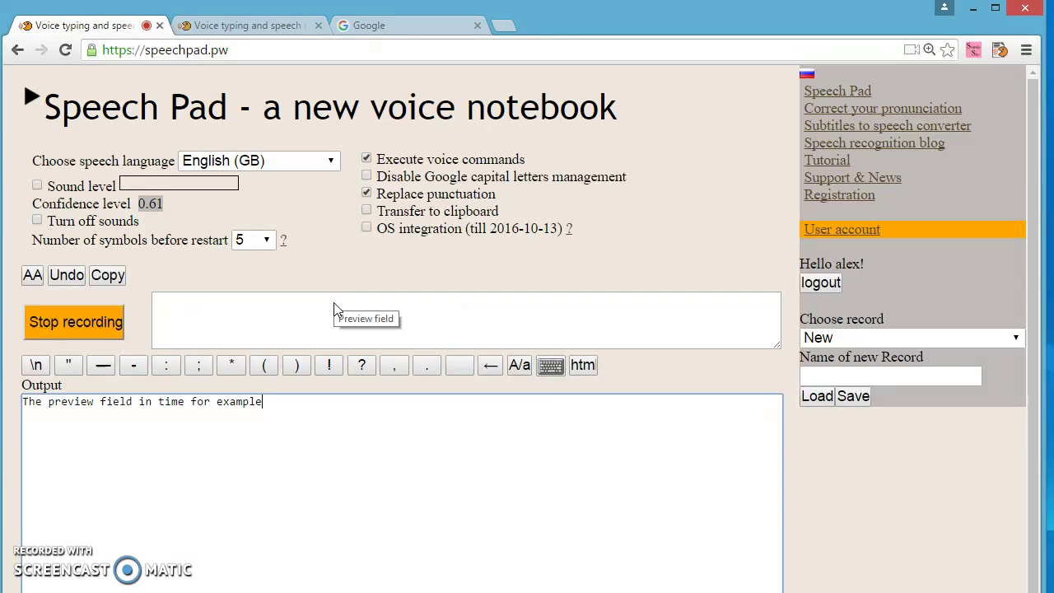
type("z")
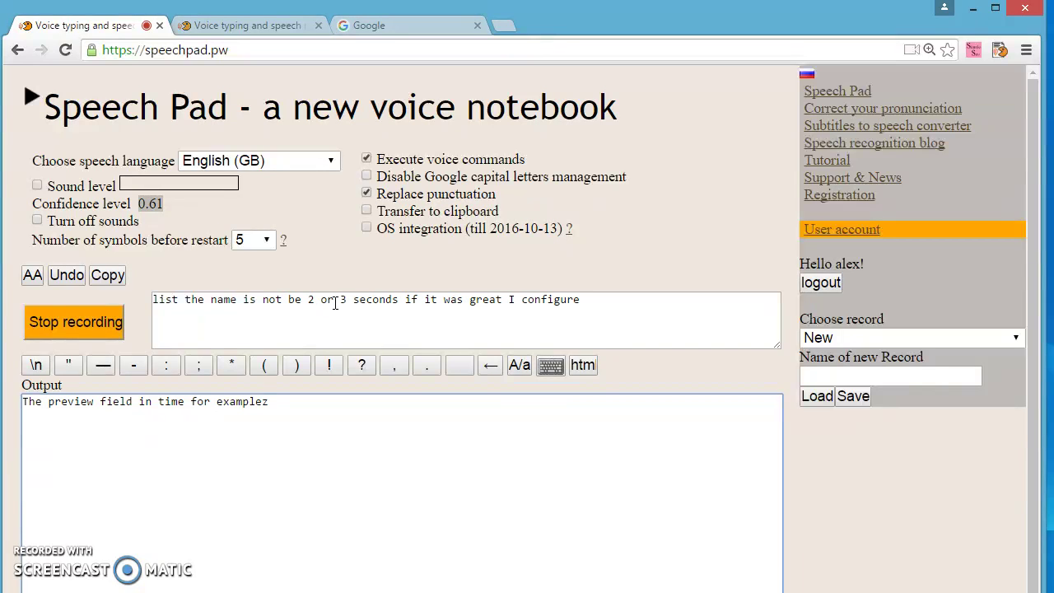
left_click(318, 306)
left_click(87, 328)
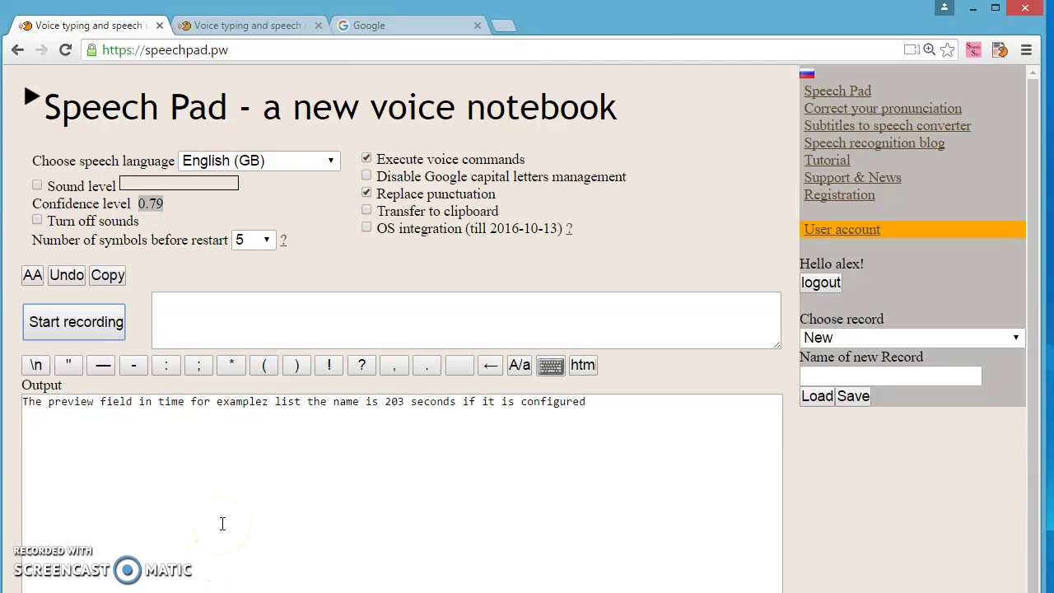
Enable the Sound level indicator, confirm leaving the page so that it reloads, and try the recording control.
left_click(37, 185)
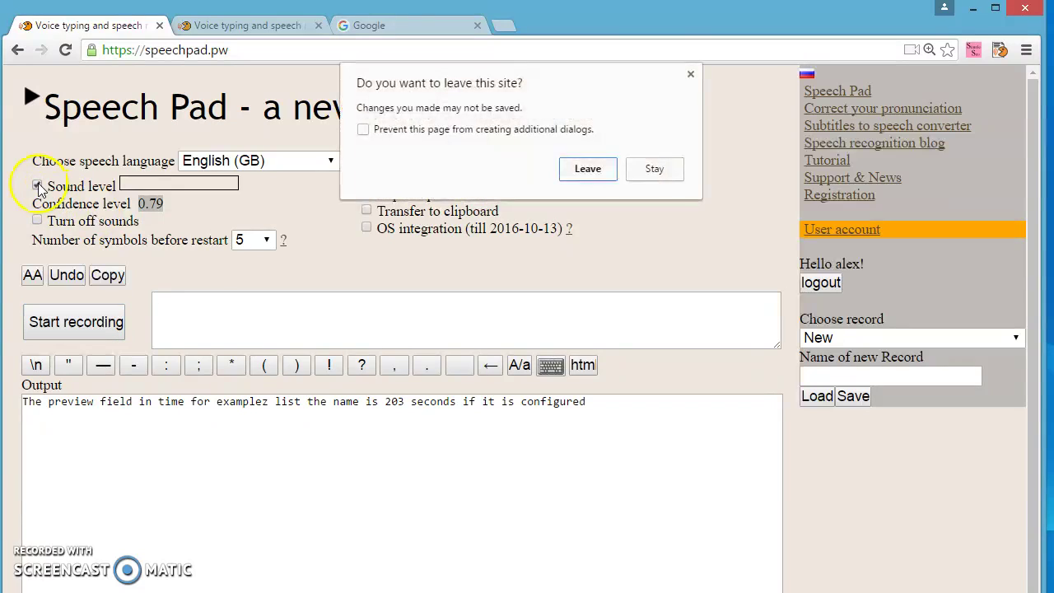
left_click(587, 169)
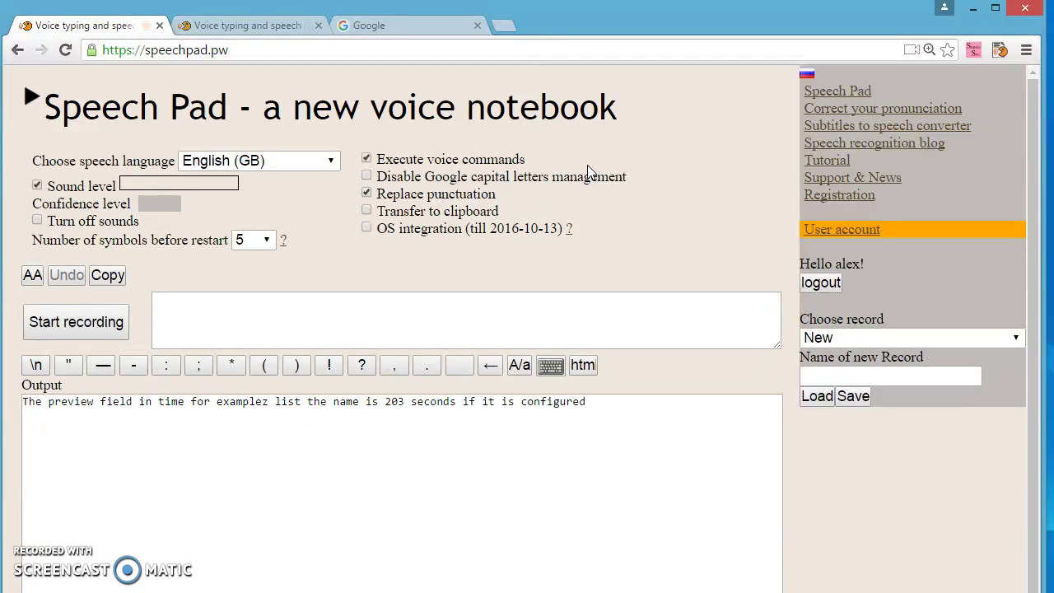
left_click(64, 330)
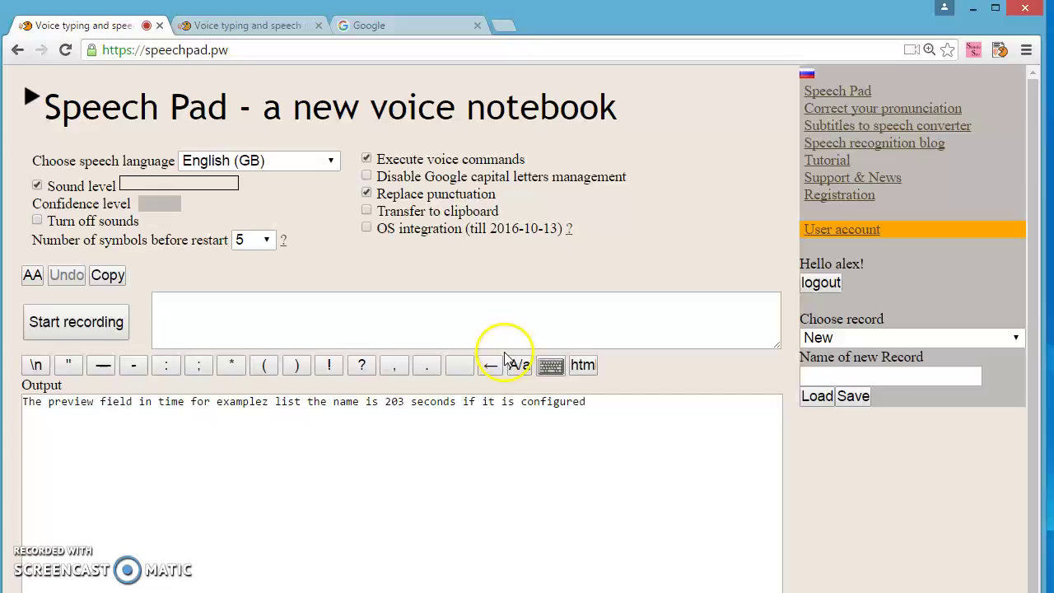
Examine the Sound level indicator entry in the user account's UI setting page and return to Speech Pad.
left_click(846, 229)
left_click(586, 170)
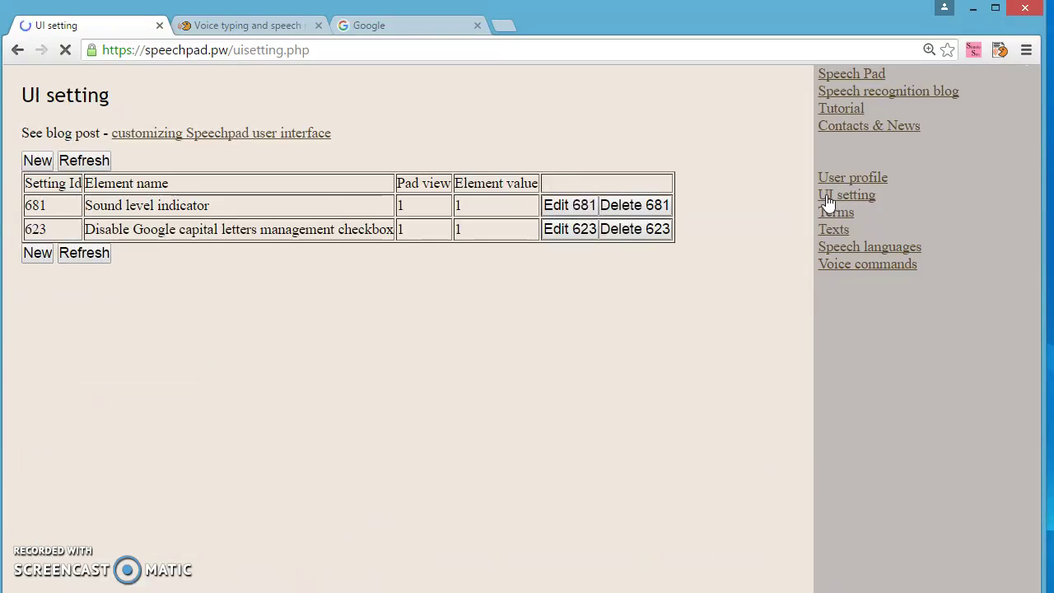
left_click(210, 210)
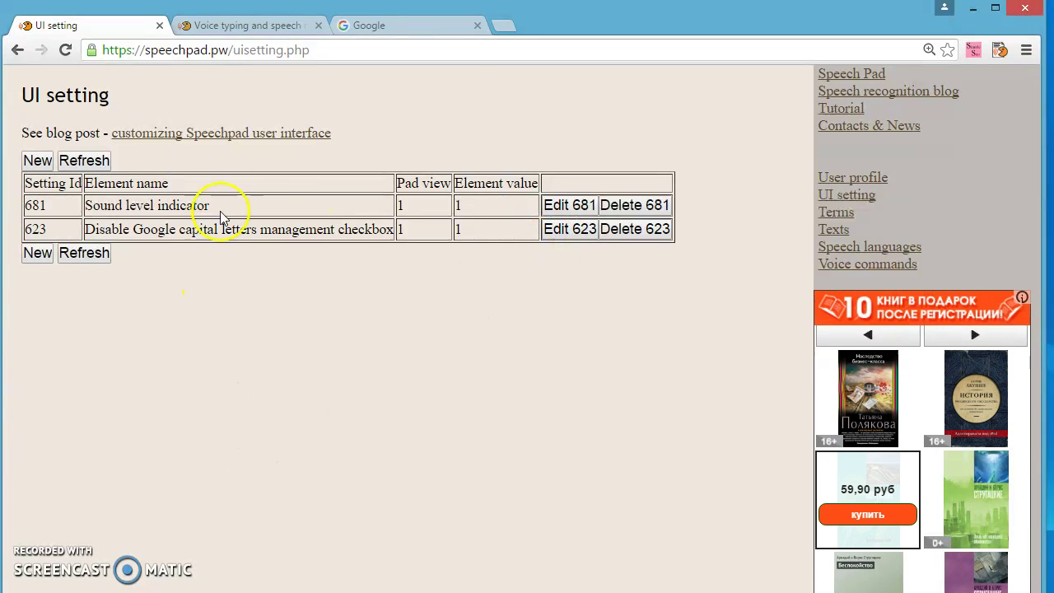
left_click(839, 72)
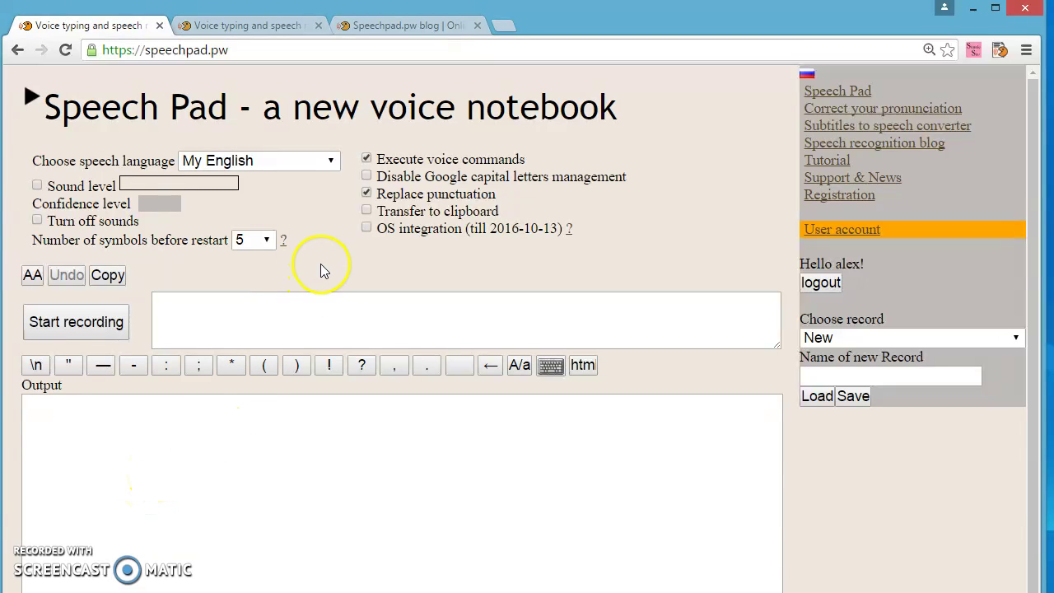
Read the Noise Suppression advice for microphone settings on the Speechpad.pw blog and return to the first Speech Pad tab.
left_click(392, 28)
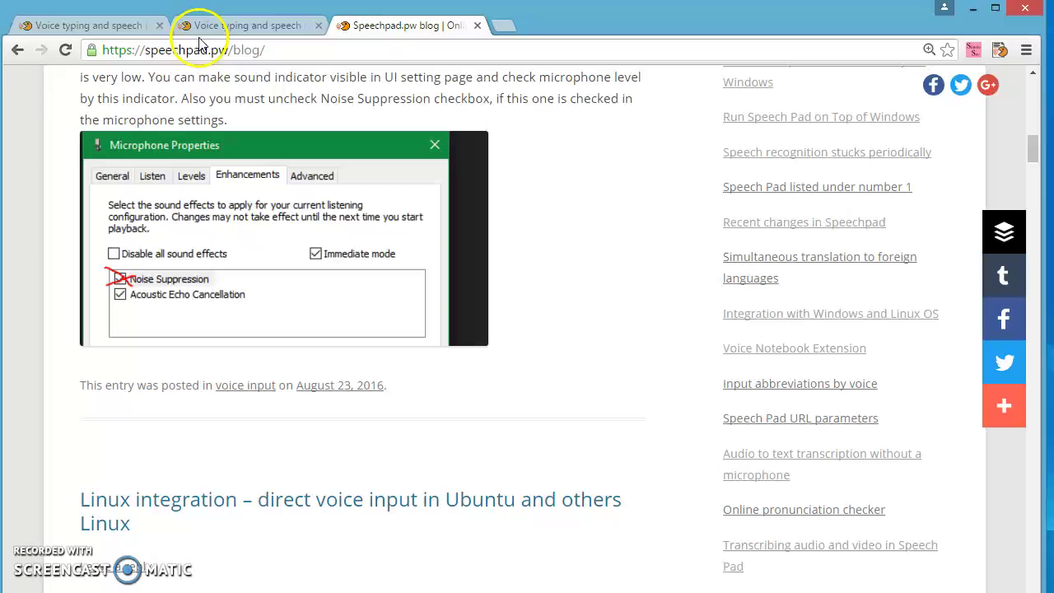
left_click(85, 27)
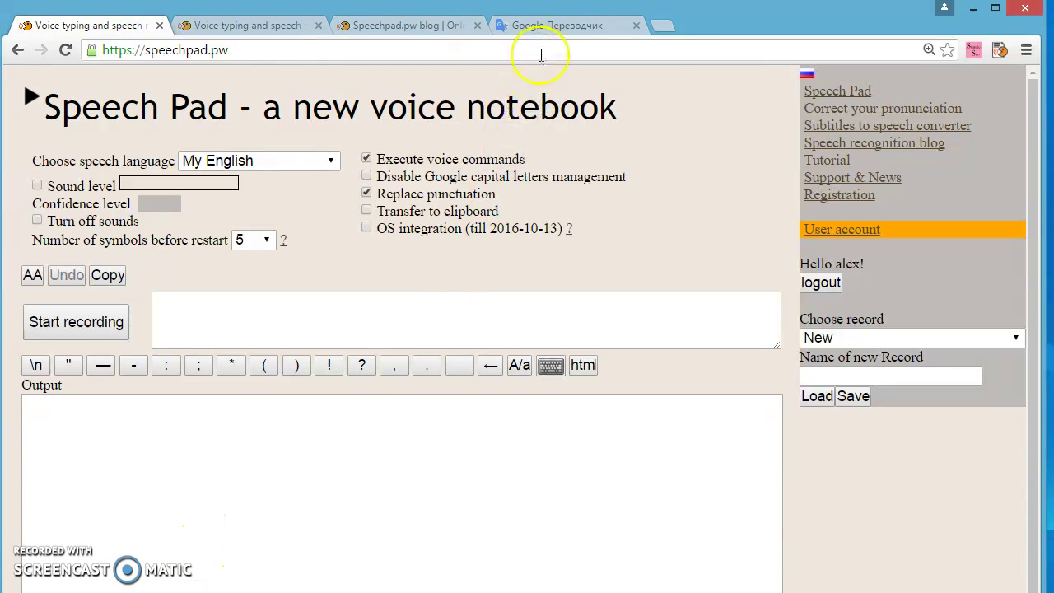
Switch to the Google Translate page and start voice input with English as the source language.
left_click(546, 28)
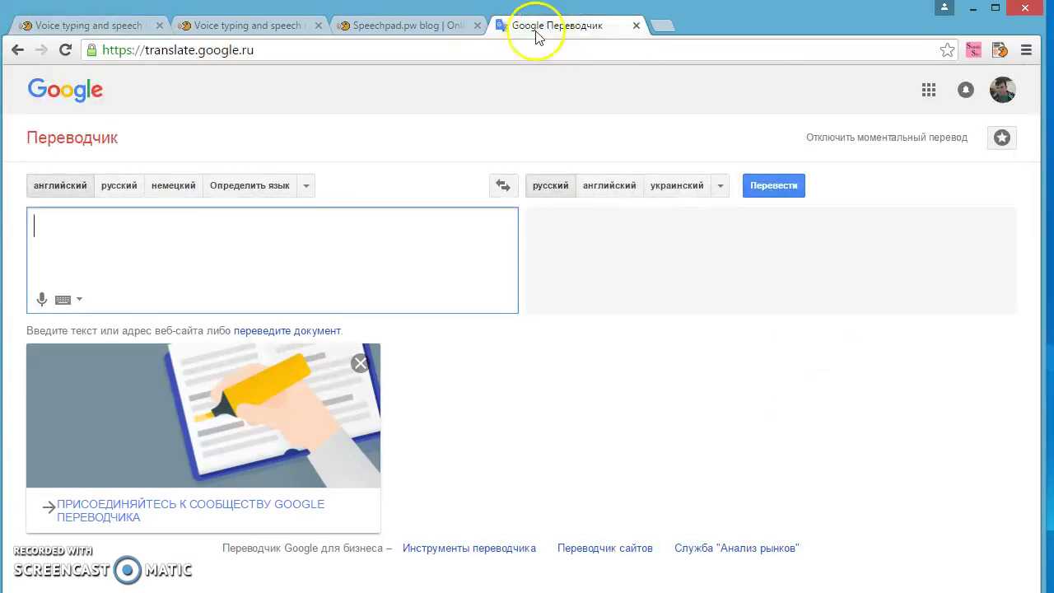
left_click(42, 299)
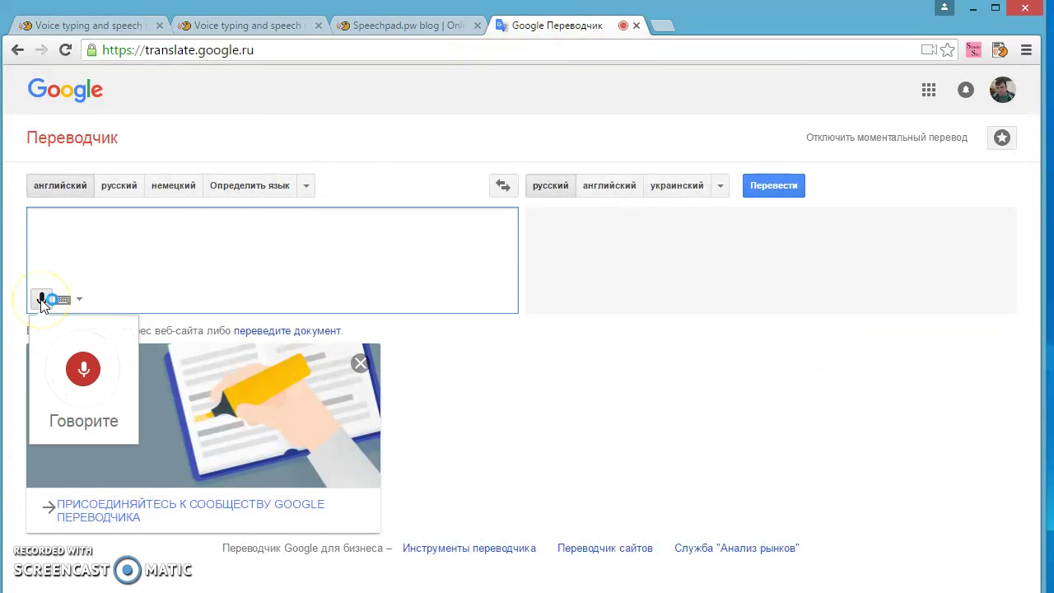